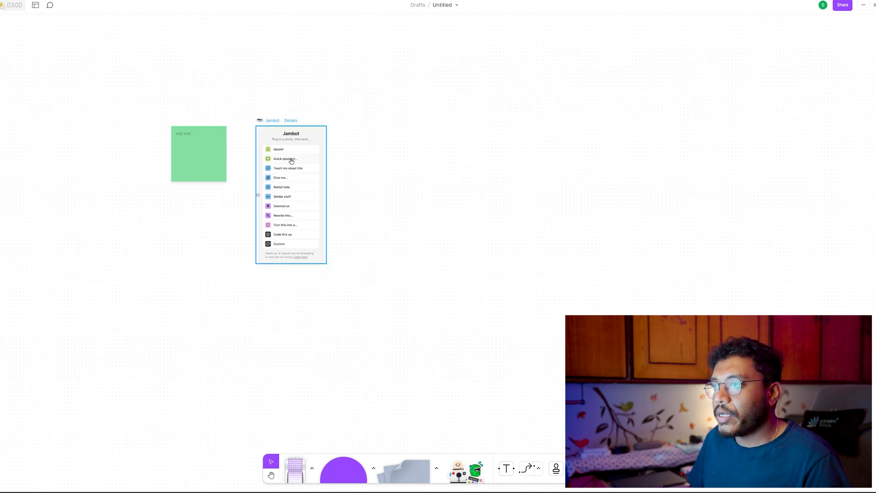
# Set the Jambot widget to the Quick question prompt for the connected green sticky note.
pyautogui.click(290, 160)
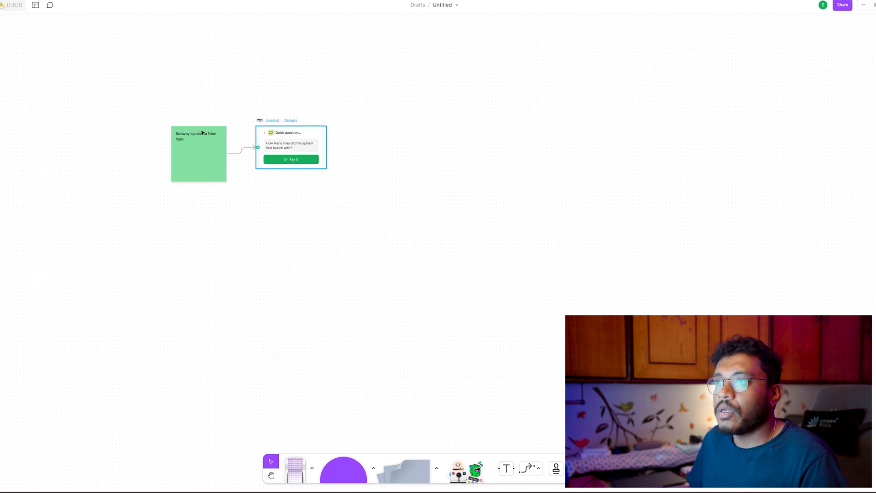
pyautogui.scroll(5, 187, 172)
pyautogui.press('space')
pyautogui.moveTo(199, 275); pyautogui.dragTo(338, 351)
pyautogui.press('space')
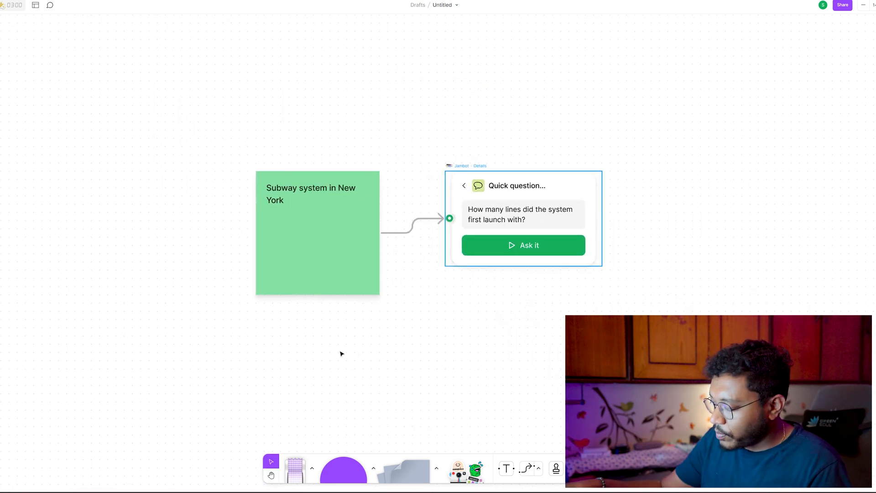
# Replace the green sticky note's text with "A washing service mobile application".
pyautogui.click(301, 204)
pyautogui.click(301, 203)
pyautogui.hotkey('ctrl', 'a')
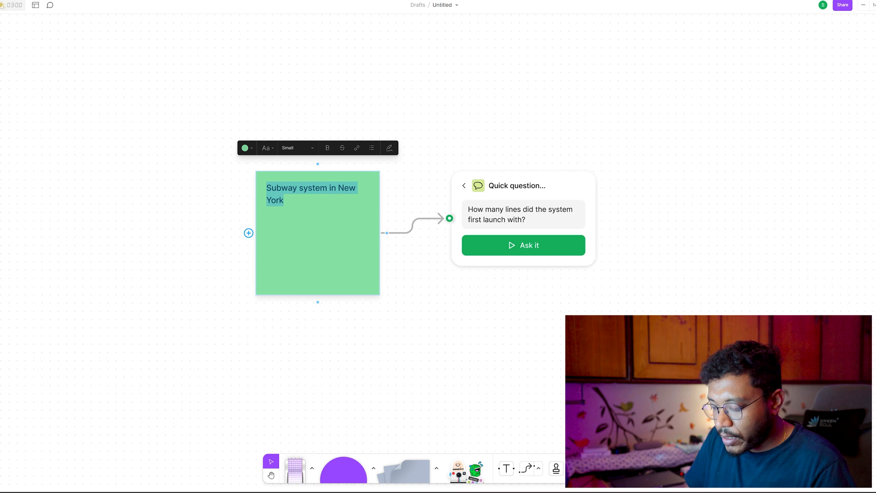
pyautogui.write('A washing servi')
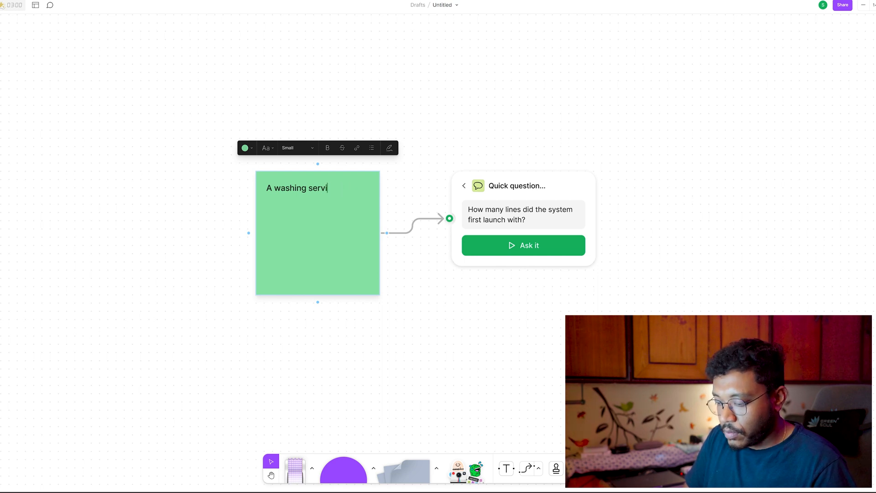
pyautogui.write('le application')
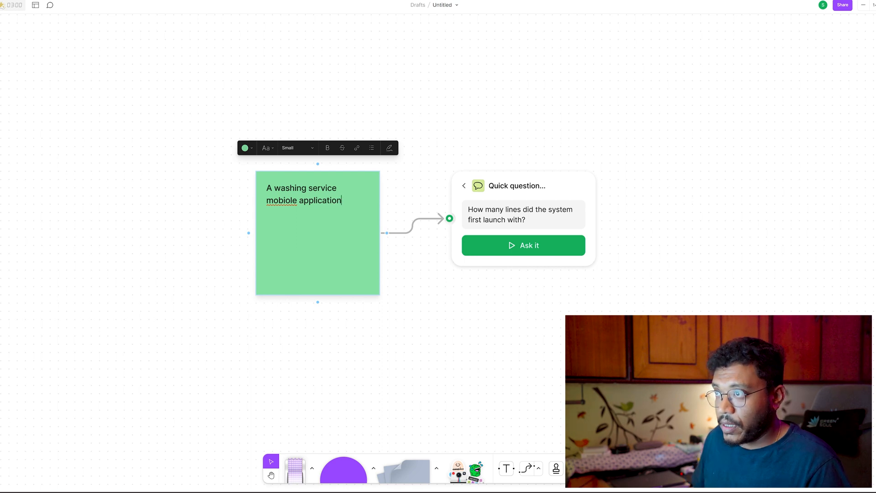
pyautogui.press('BackSpace')
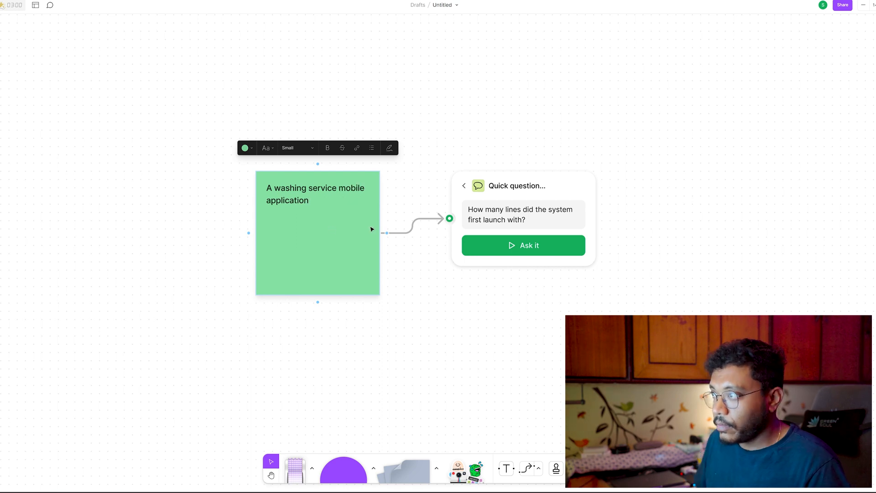
# Ask Jambot the quick question "How to build an UI UX for a mobile application".
pyautogui.click(514, 219)
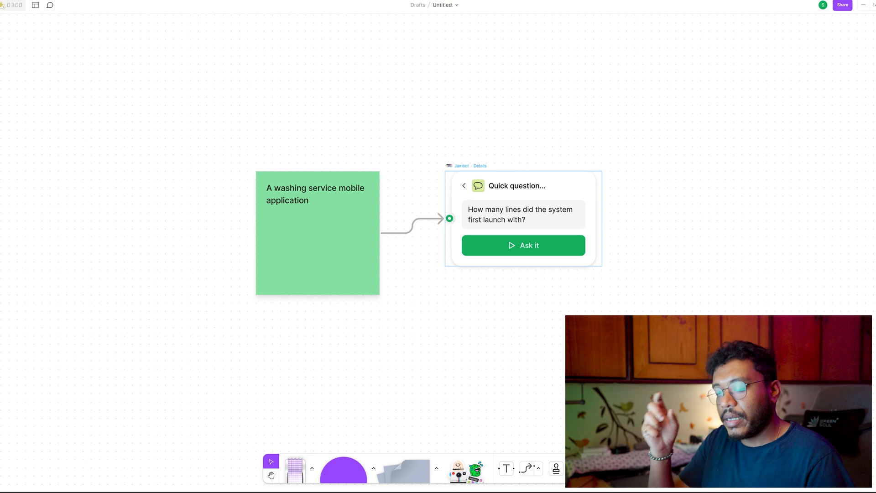
pyautogui.hotkey('ctrl', 'a')
pyautogui.write('How to buil')
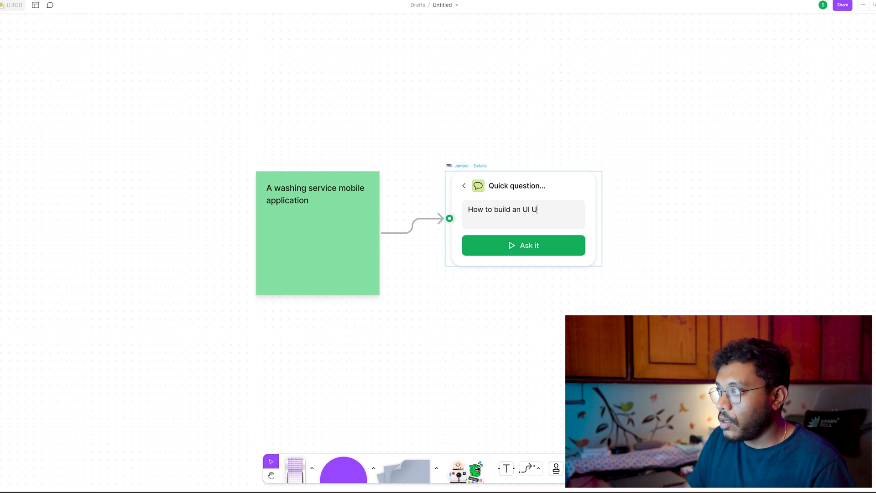
pyautogui.write('d an UI UX for a mobile application')
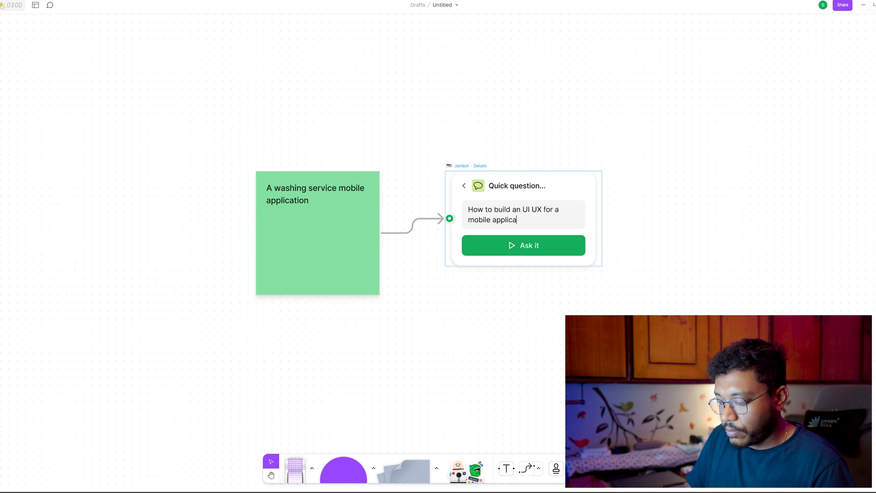
pyautogui.click(493, 250)
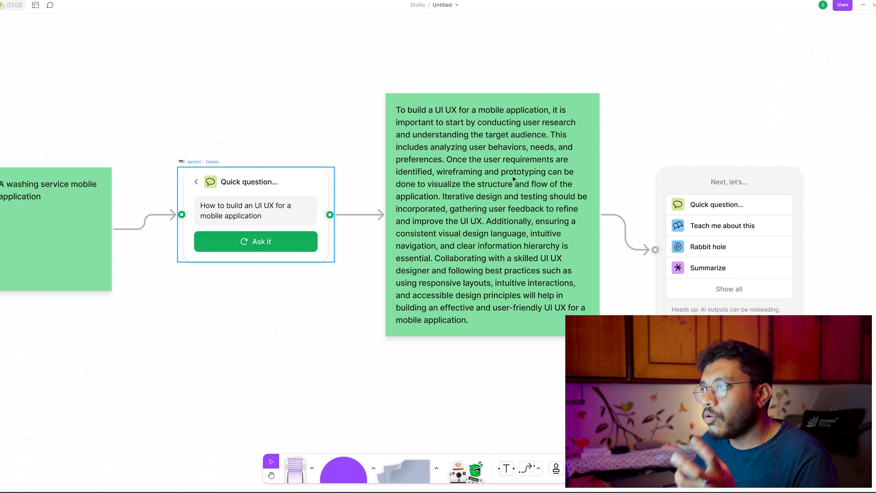
# Have Jambot summarize the green answer note as bullet points.
pyautogui.click(703, 273)
pyautogui.click(708, 212)
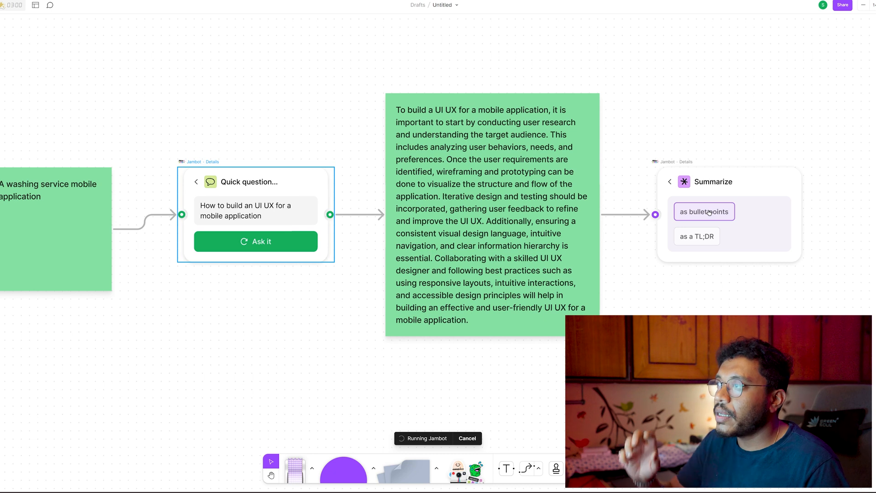
pyautogui.press('space')
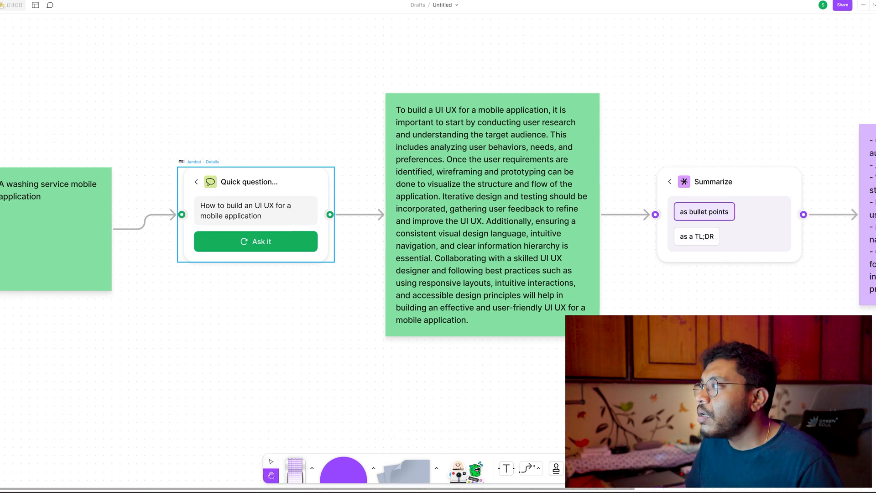
pyautogui.moveTo(702, 329); pyautogui.dragTo(310, 309)
pyautogui.scroll(-5, 310, 312)
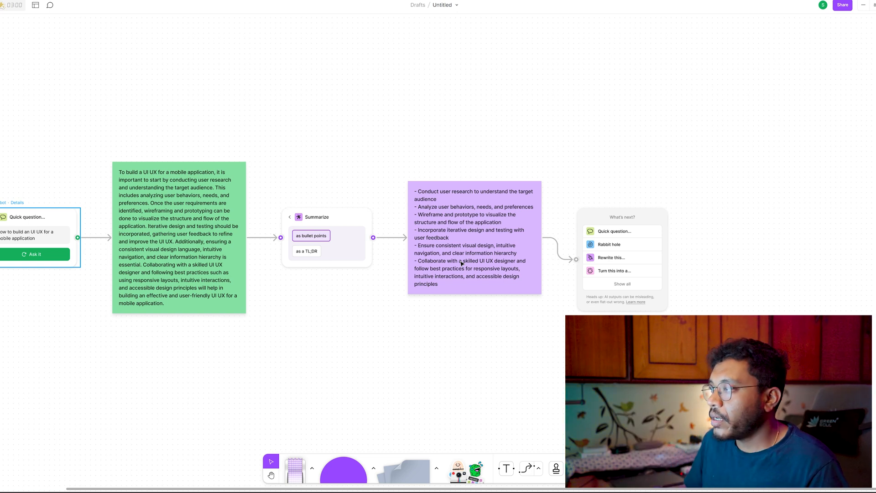
# Explore the bullet-point summary with Jambot's Rabbit hole, choosing the topic "User personas and user journey mapping".
pyautogui.click(605, 245)
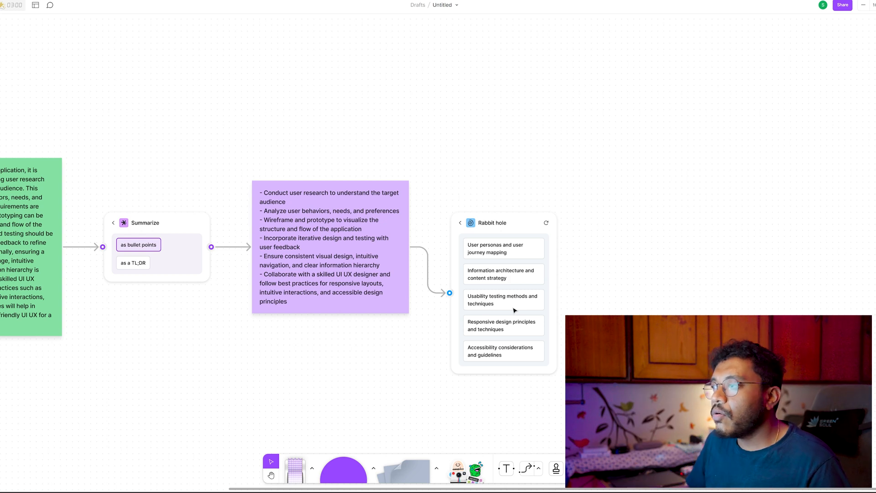
pyautogui.click(508, 251)
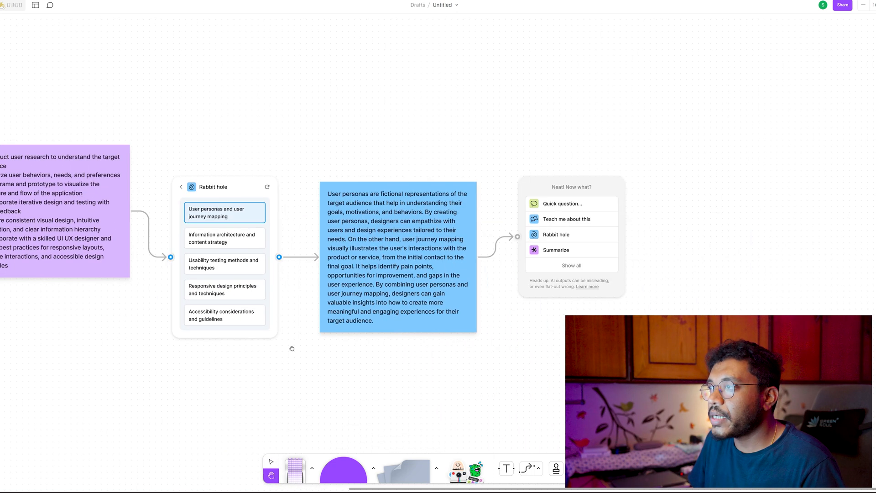
pyautogui.scroll(-2, 348, 287)
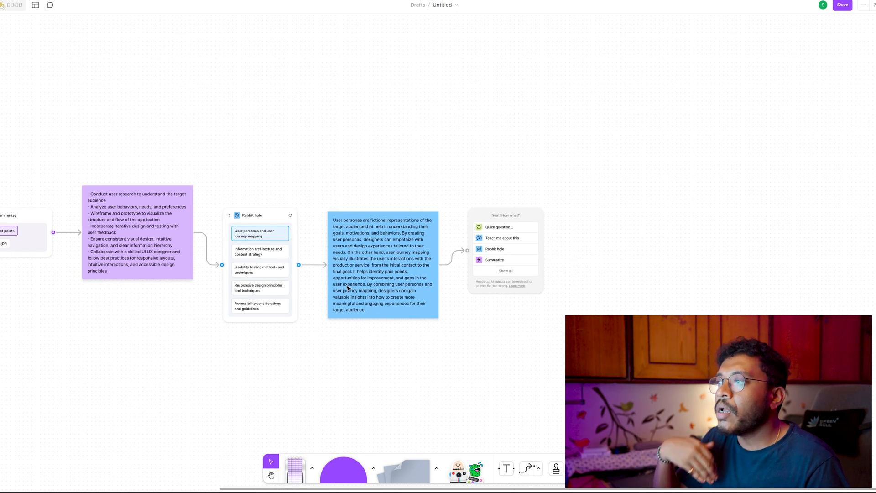
pyautogui.scroll(2, 500, 247)
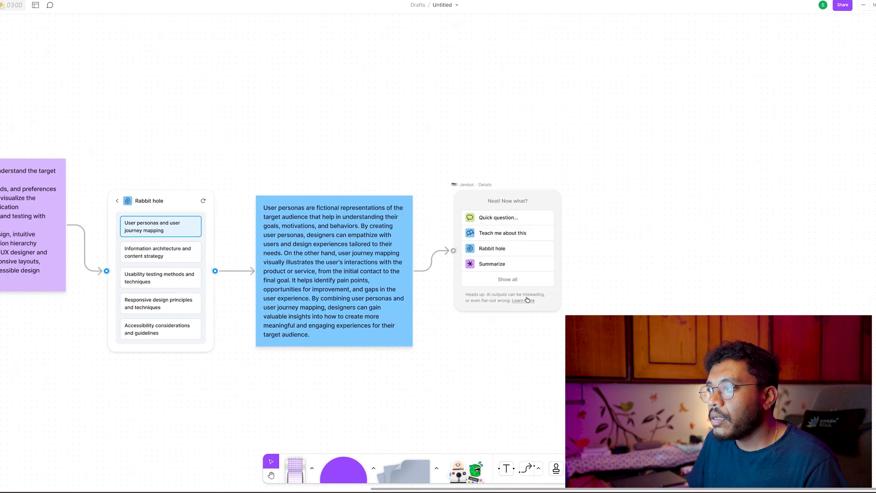
pyautogui.hscroll(-3, 457, 351)
pyautogui.scroll(-2, 456, 352)
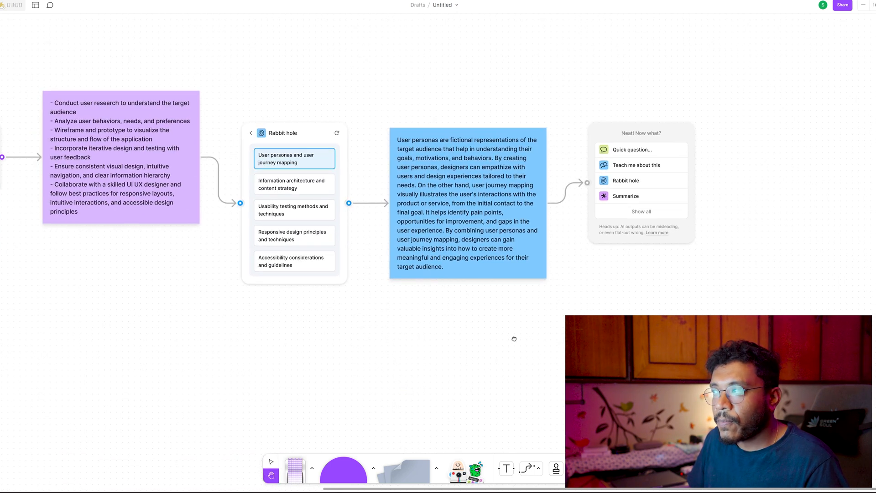
# Show all Jambot options for the blue user personas note and generate ideas from it with Ideate.
pyautogui.click(626, 215)
pyautogui.scroll(-5, 745, 254)
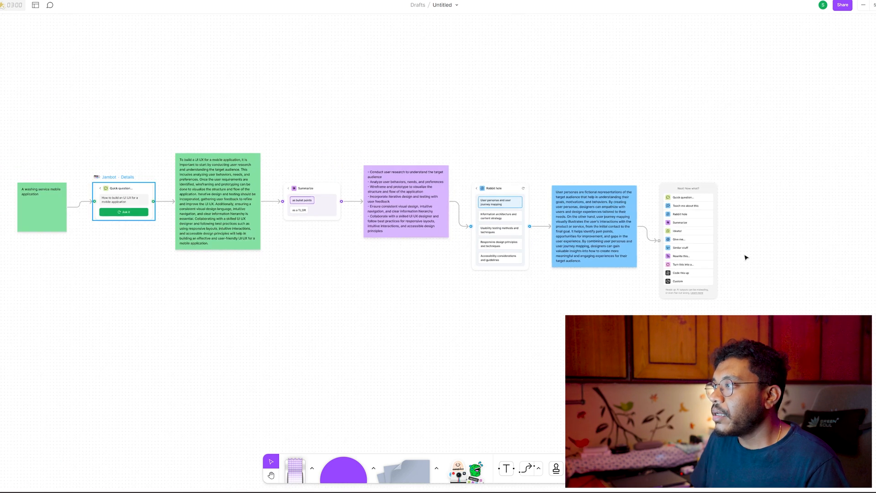
pyautogui.click(687, 230)
pyautogui.hscroll(3, 709, 242)
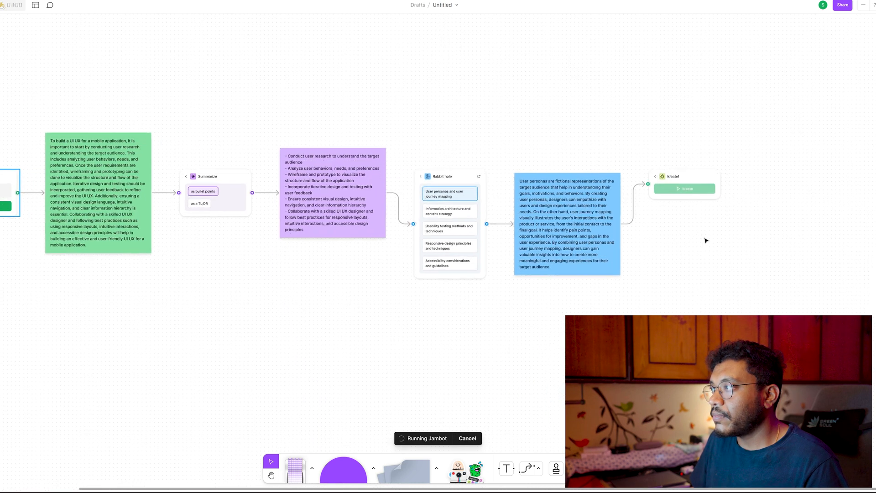
pyautogui.scroll(5, 710, 243)
pyautogui.moveTo(757, 244); pyautogui.dragTo(513, 284)
pyautogui.scroll(-5, 552, 225)
pyautogui.moveTo(666, 291); pyautogui.dragTo(565, 206)
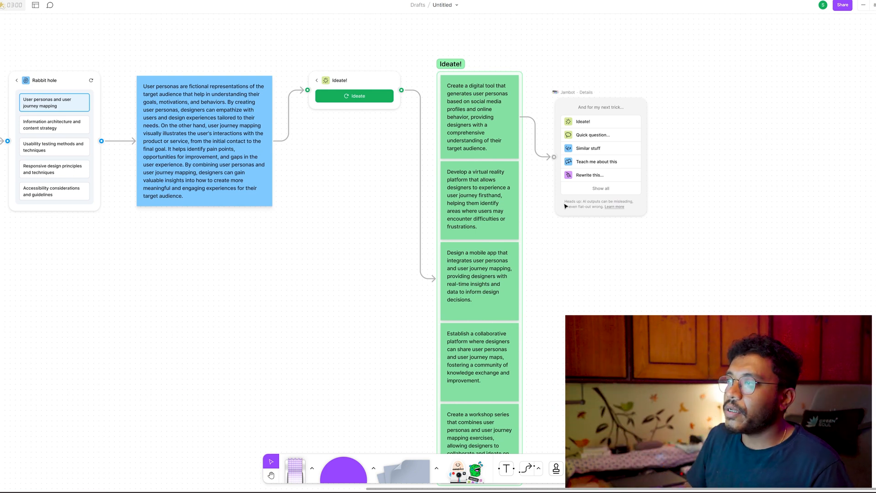
pyautogui.scroll(-2, 551, 221)
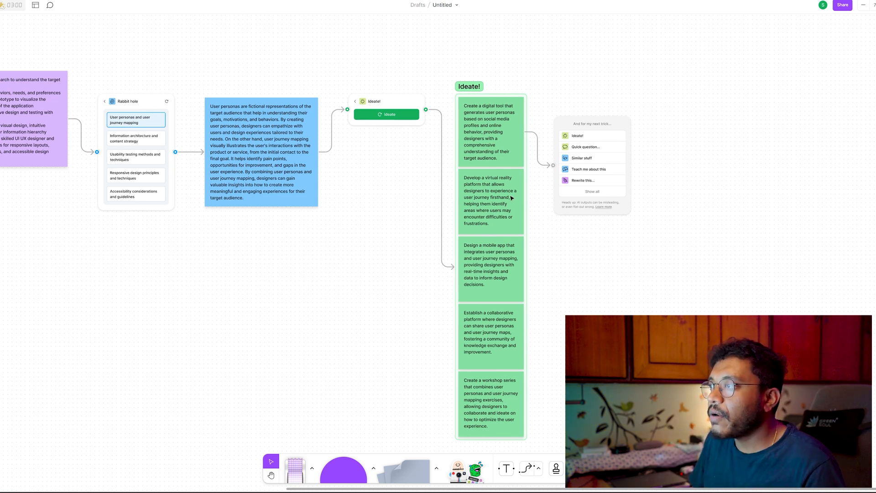
pyautogui.scroll(2, 488, 214)
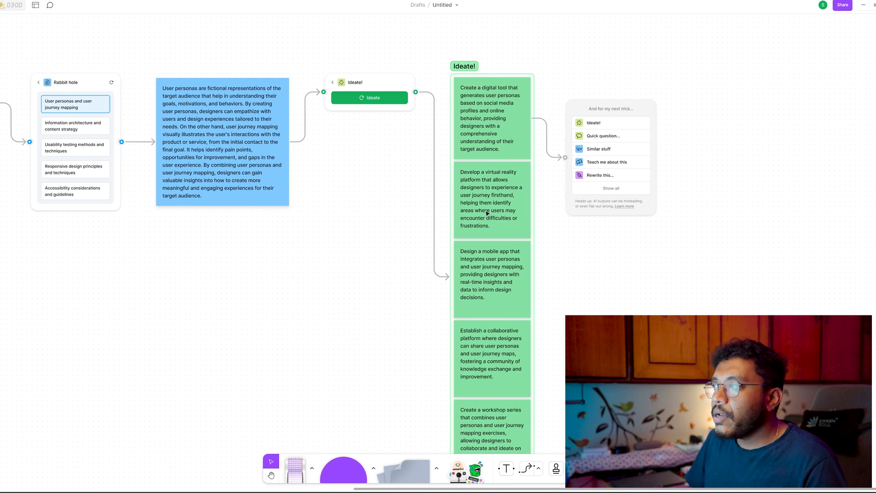
pyautogui.scroll(-2, 487, 213)
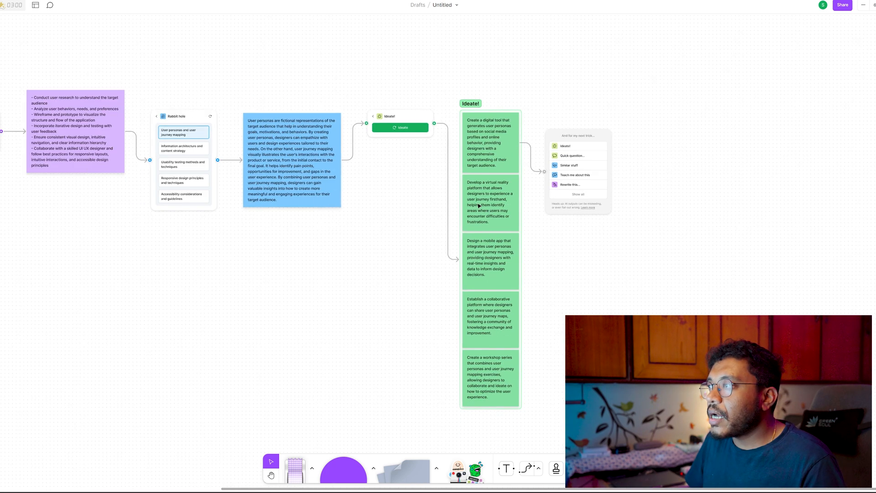
# Have Jambot rewrite the first idea note with the instruction "Send this as an email to my team members".
pyautogui.click(577, 185)
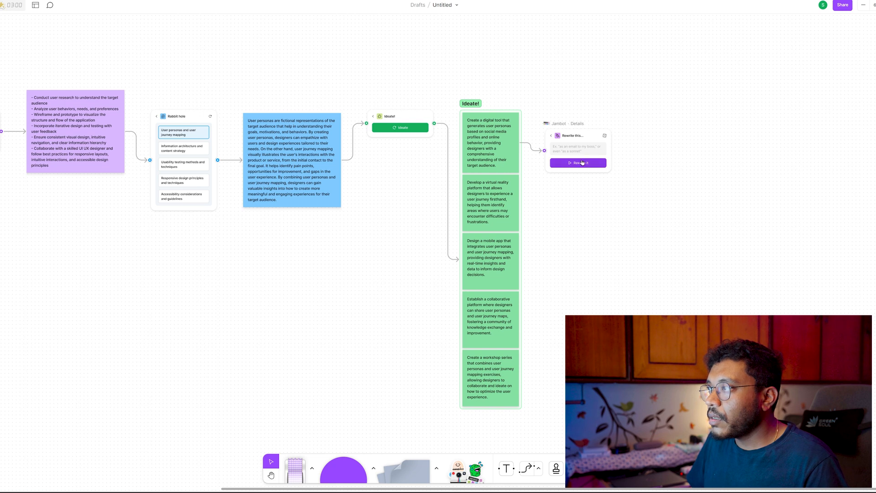
pyautogui.click(575, 148)
pyautogui.write('S')
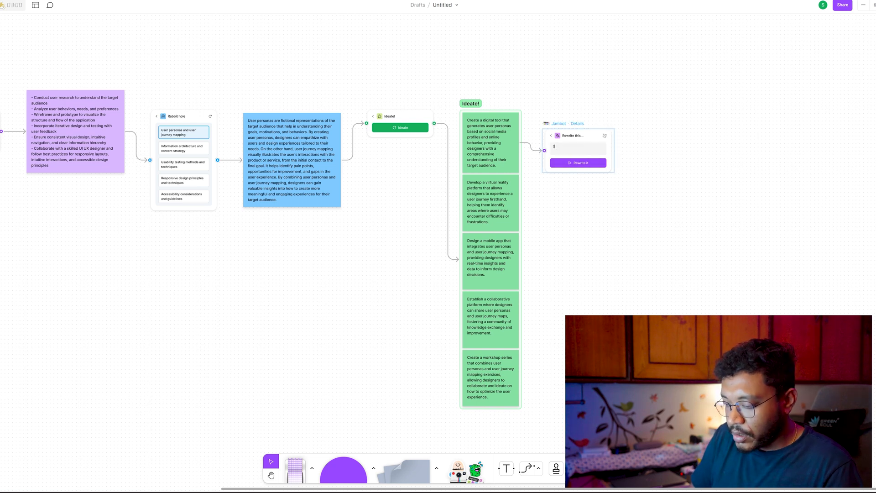
pyautogui.write('en')
pyautogui.write('d this ')
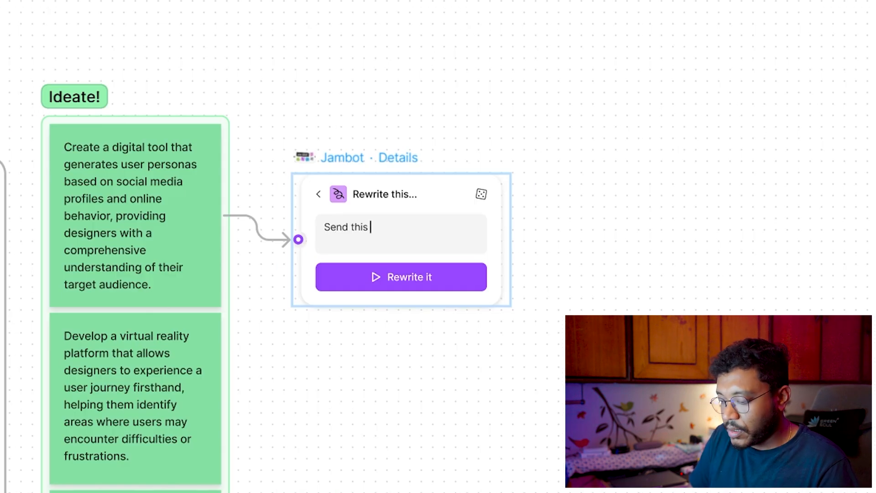
pyautogui.write('as an email to my ')
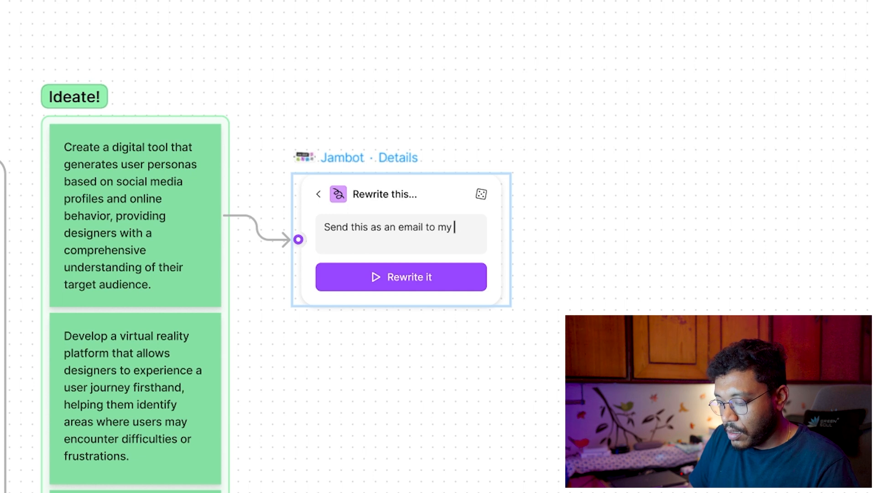
pyautogui.write('team member')
pyautogui.press('BackSpace')
pyautogui.press('BackSpace')
pyautogui.press('BackSpace')
pyautogui.press('BackSpace')
pyautogui.press('BackSpace')
pyautogui.write('members')
pyautogui.click(407, 276)
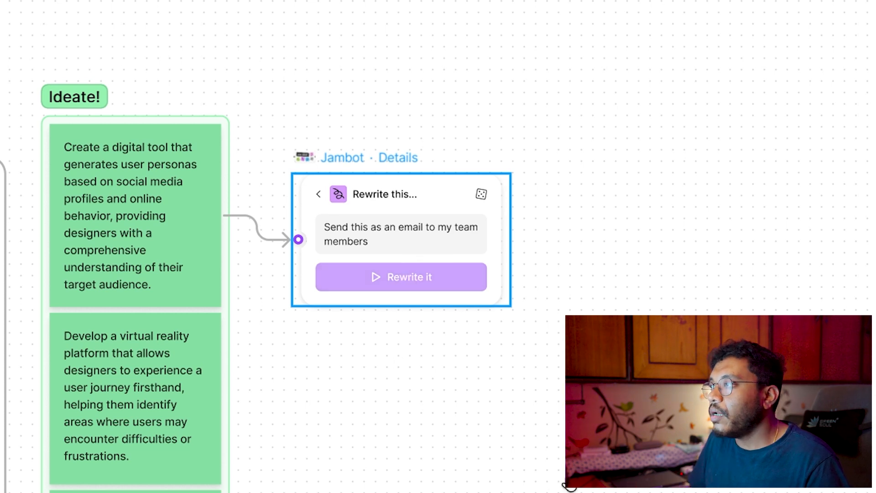
pyautogui.moveTo(576, 484); pyautogui.dragTo(136, 458)
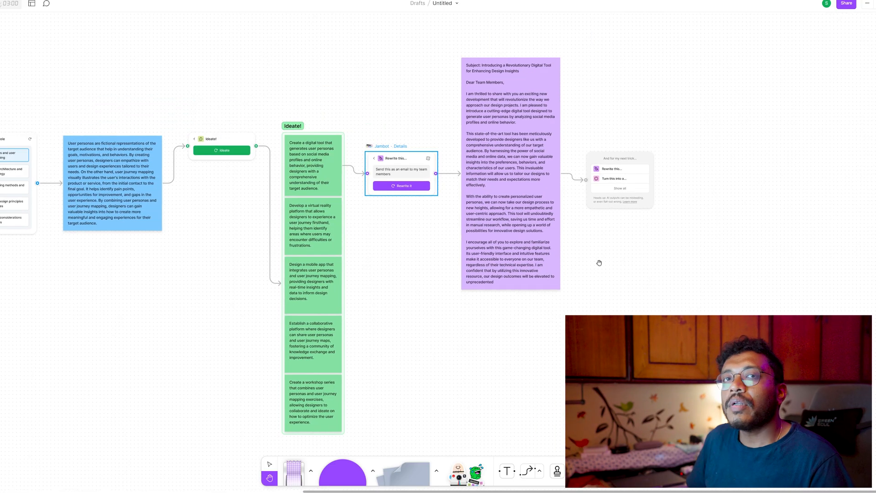
# Have Jambot rewrite the purple email note with the instruction "Write it as if it is a joke".
pyautogui.press('v')
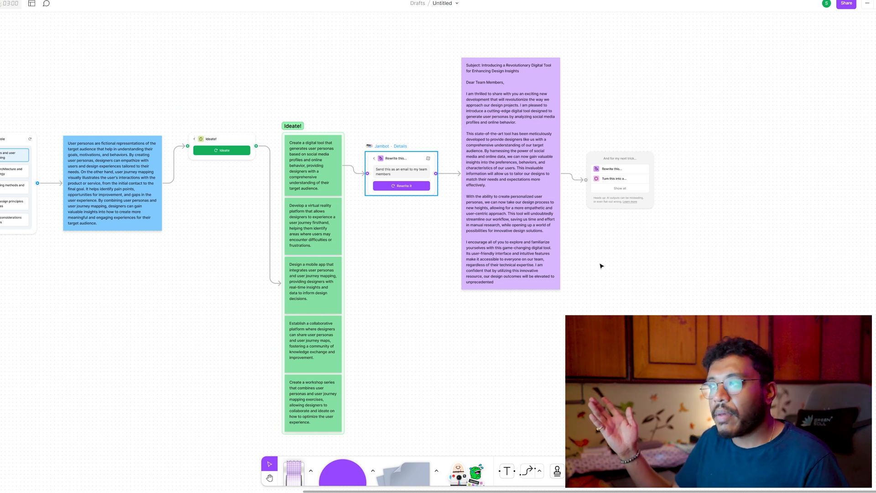
pyautogui.click(596, 234)
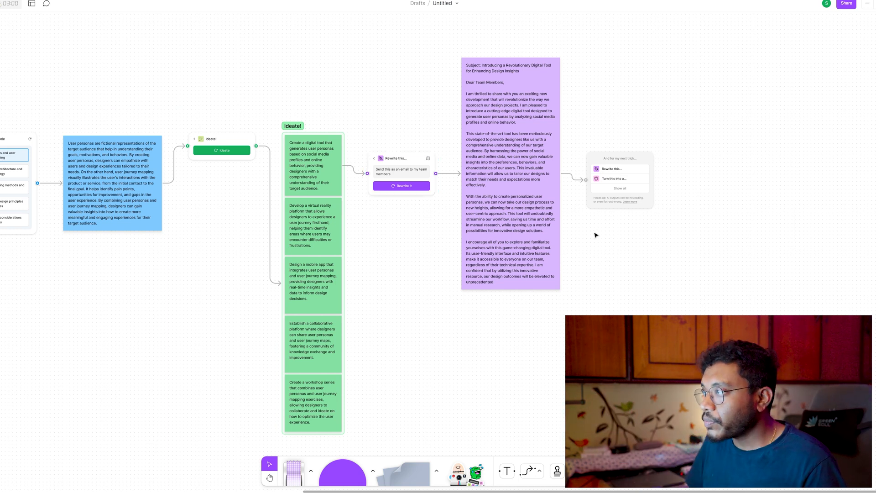
pyautogui.click(606, 169)
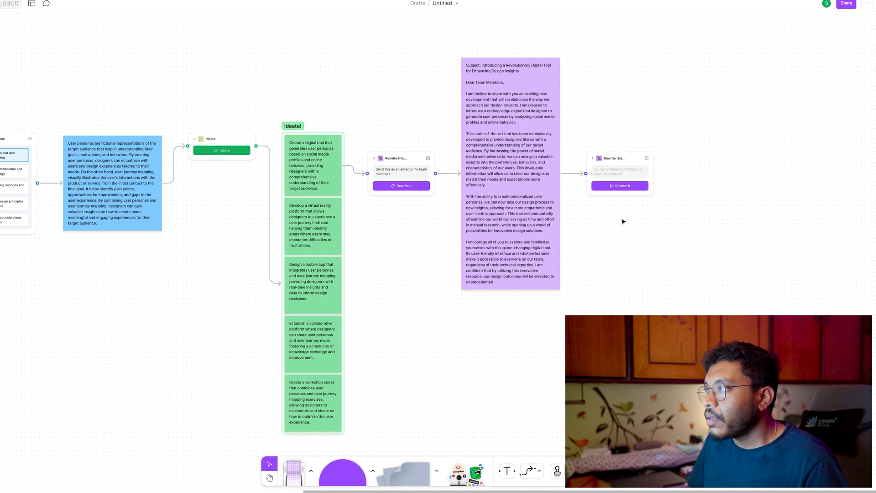
pyautogui.click(617, 171)
pyautogui.write('Write it as if it')
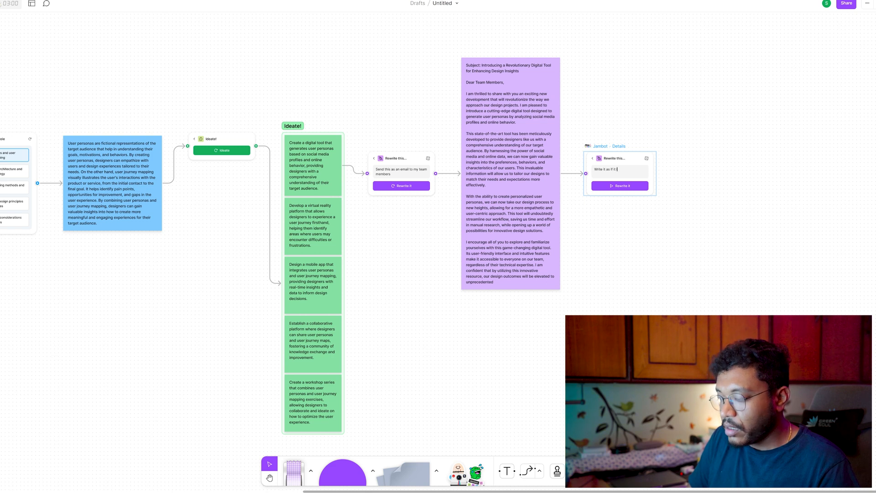
pyautogui.write('is a joke')
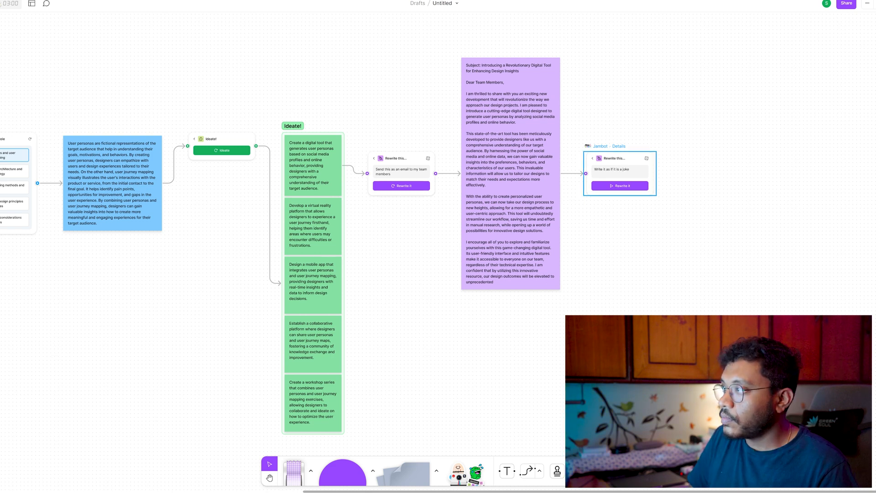
pyautogui.click(642, 188)
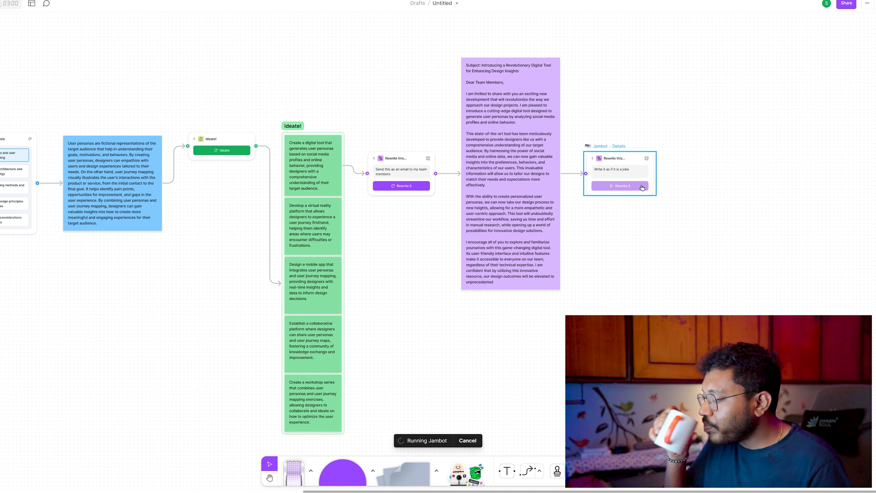
# Add a new Jambot widget in an empty area of the board and choose its Code this up option.
pyautogui.scroll(-10, 642, 187)
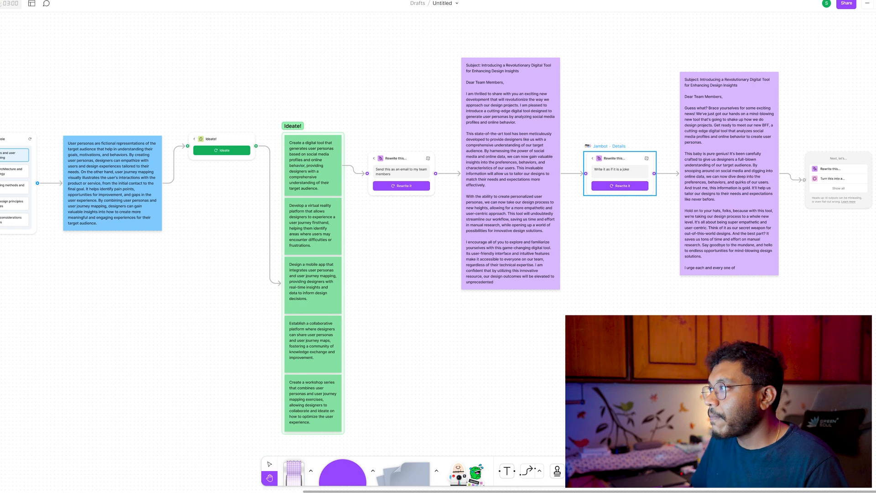
pyautogui.hscroll(-10, 250, 286)
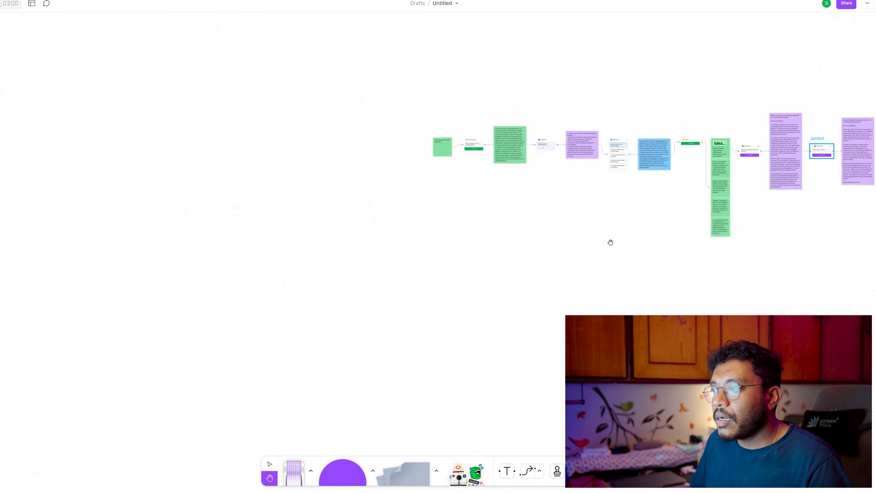
pyautogui.moveTo(494, 455)
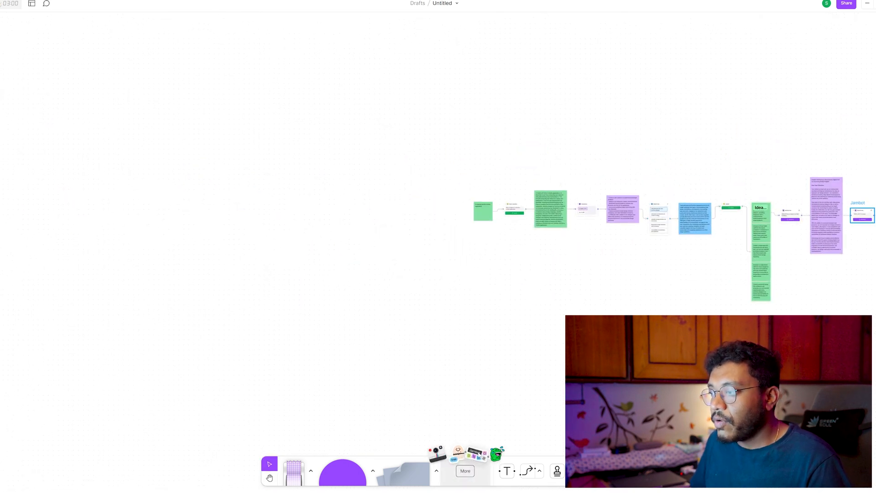
pyautogui.click(494, 455)
pyautogui.scroll(5, 451, 262)
pyautogui.scroll(-5, 451, 263)
pyautogui.hscroll(3, 451, 262)
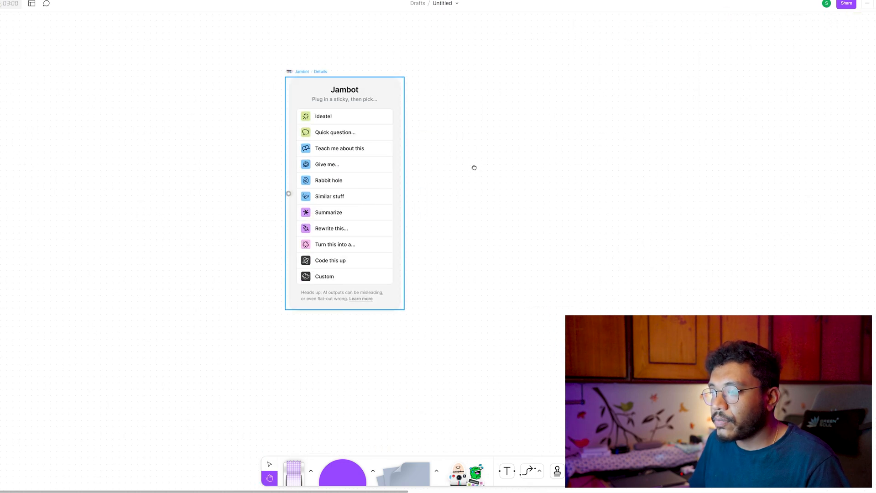
pyautogui.scroll(2, 472, 199)
pyautogui.hscroll(2, 472, 199)
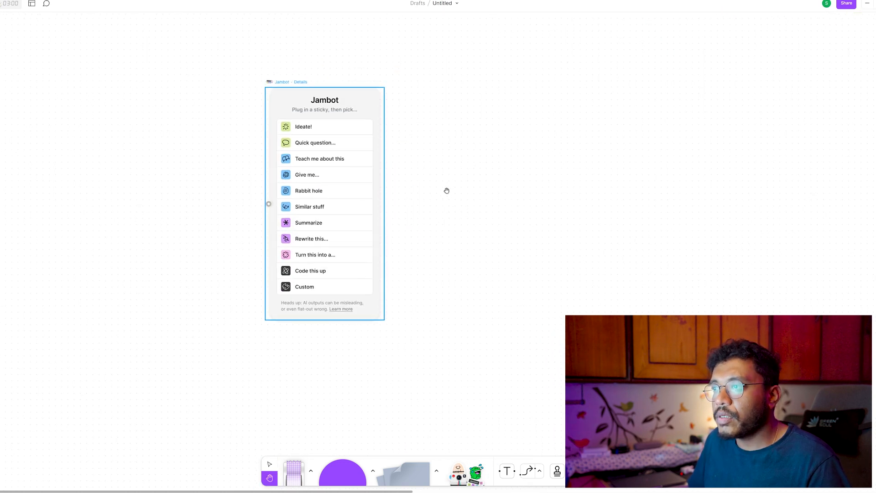
pyautogui.click(327, 272)
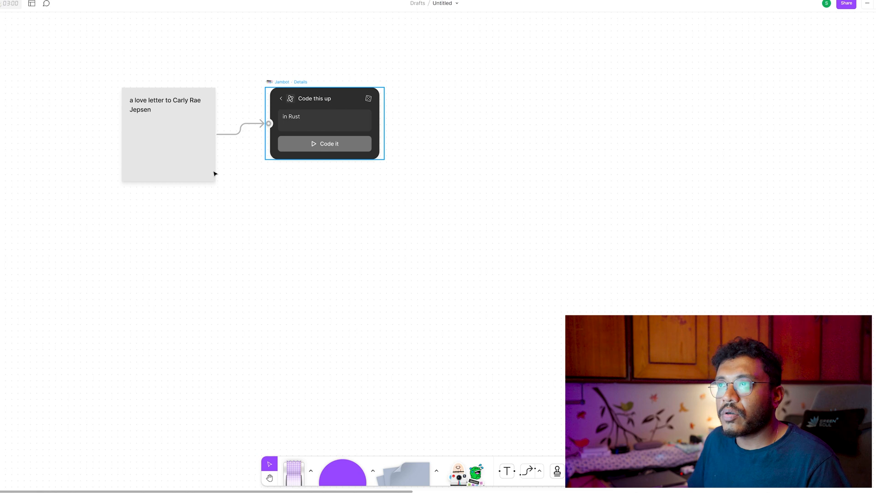
# Replace the text of the grey sticky note linked to the Code this up widget with "A interactive button".
pyautogui.click(157, 120)
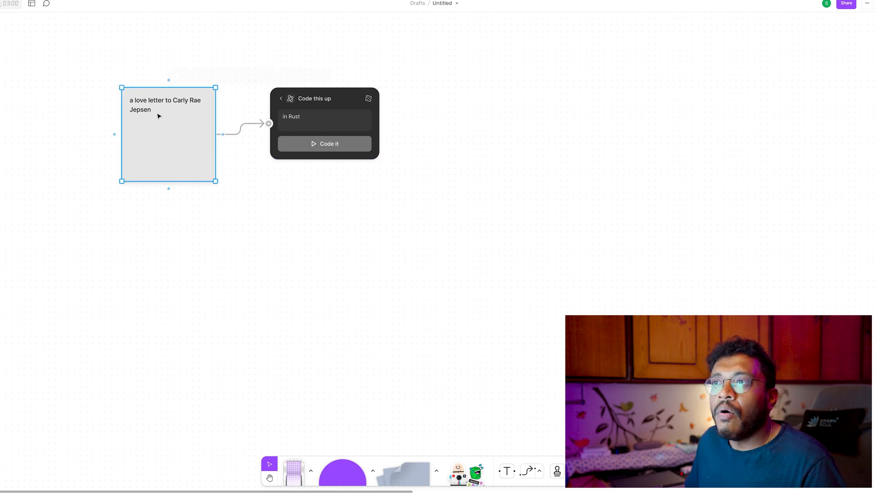
pyautogui.moveTo(157, 110)
pyautogui.mouseDown()
pyautogui.moveTo(131, 106)
pyautogui.moveTo(149, 119)
pyautogui.mouseUp()
pyautogui.doubleClick(147, 116)
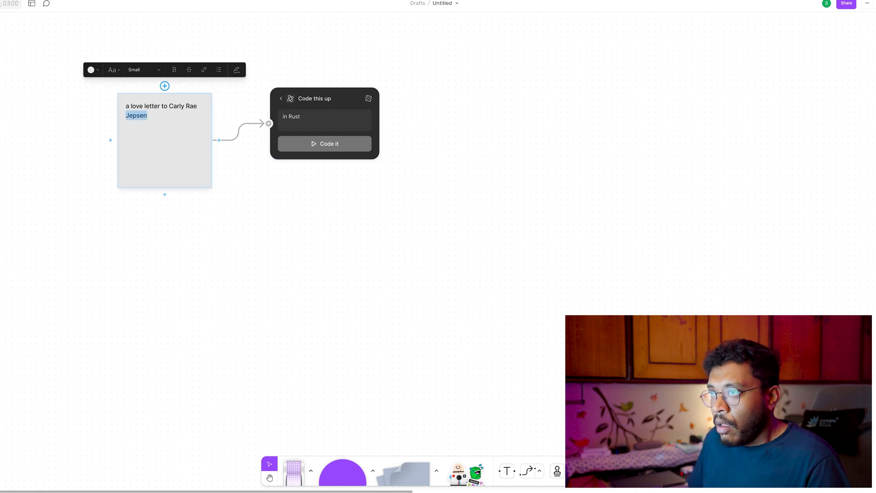
pyautogui.hotkey('ctrl', 'a')
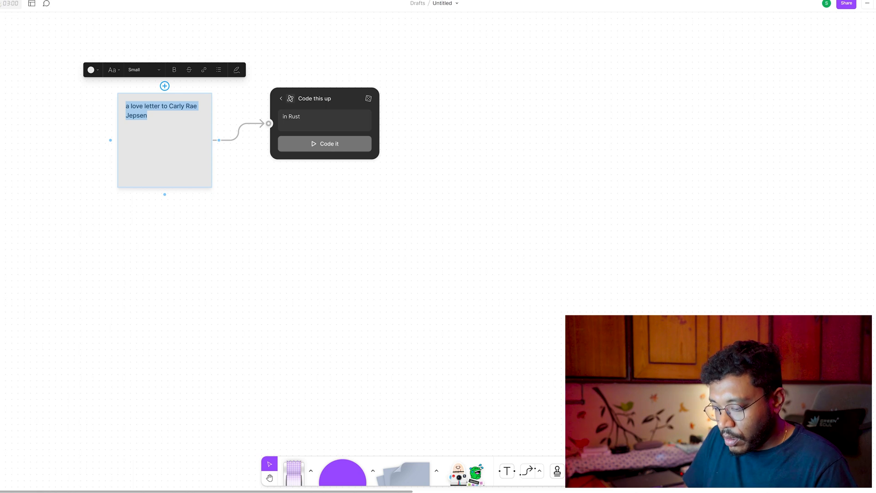
pyautogui.write('A interactive button')
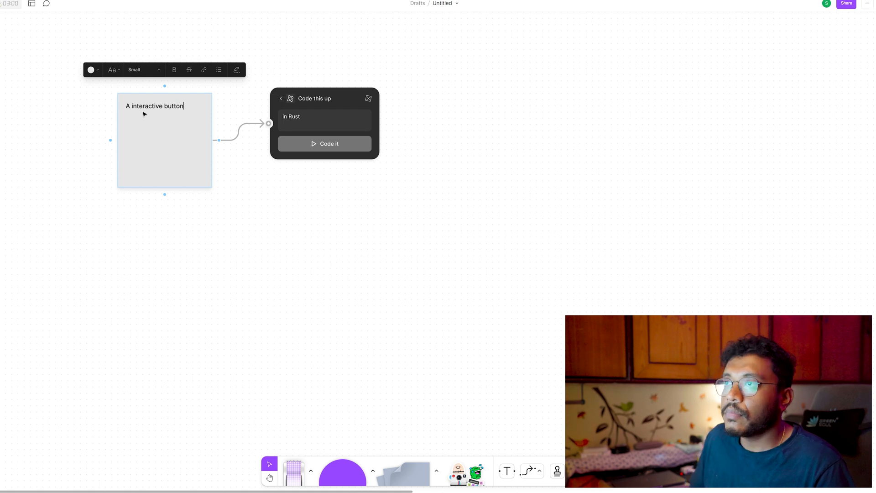
# Set the Code this up instruction to "a button on hover changes color to red" and generate the code.
pyautogui.click(314, 120)
pyautogui.hotkey('ctrl', 'a')
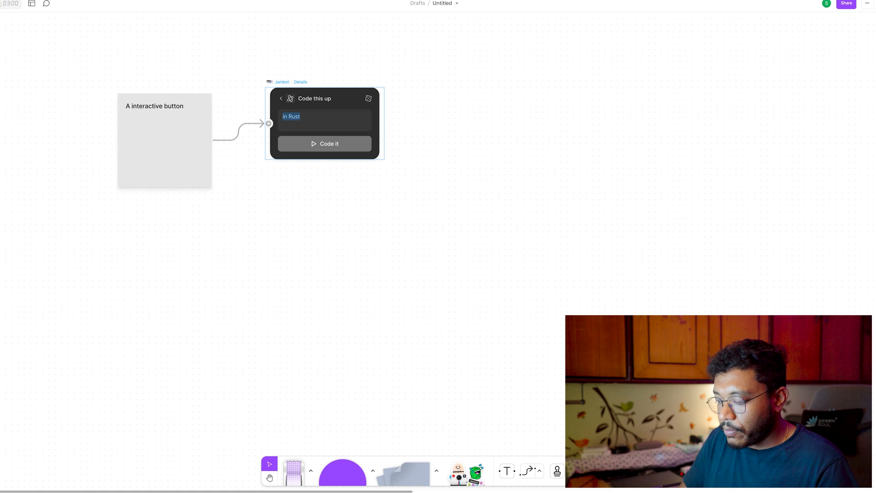
pyautogui.write('B')
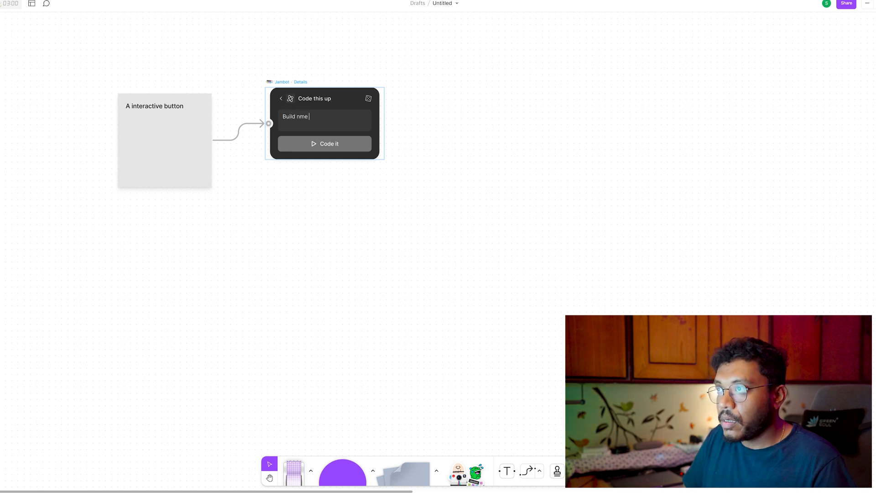
pyautogui.press('BackSpace')
pyautogui.write('a button on hover changes co')
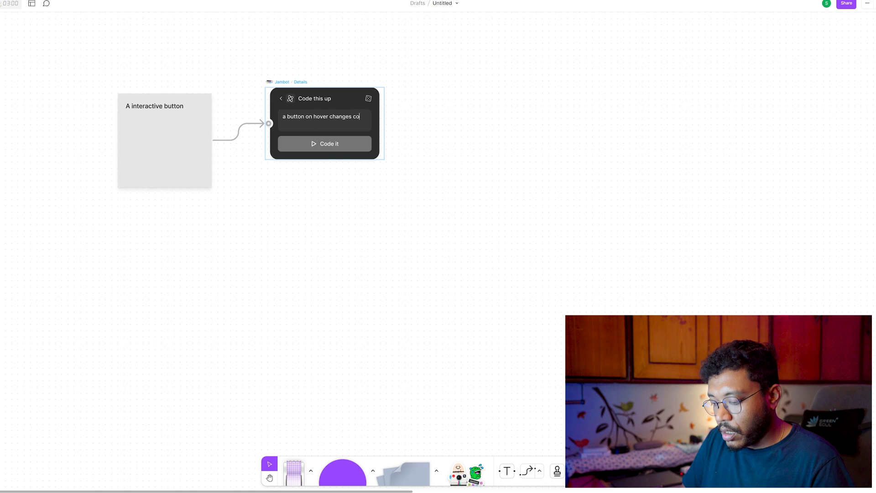
pyautogui.write('e')
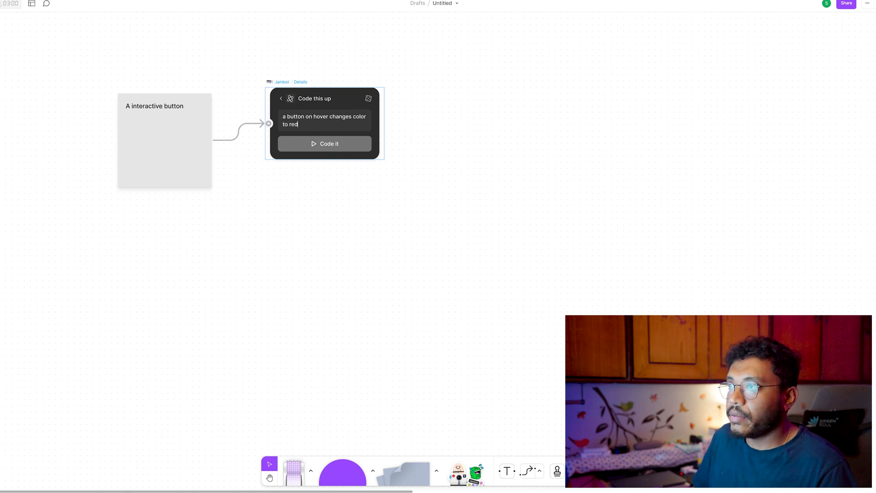
pyautogui.write('d')
pyautogui.click(343, 143)
pyautogui.scroll(-3, 495, 237)
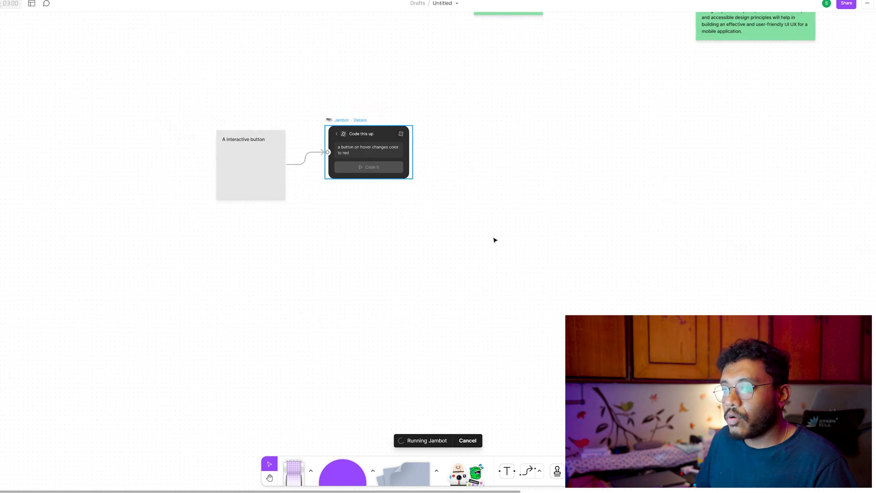
pyautogui.press('h')
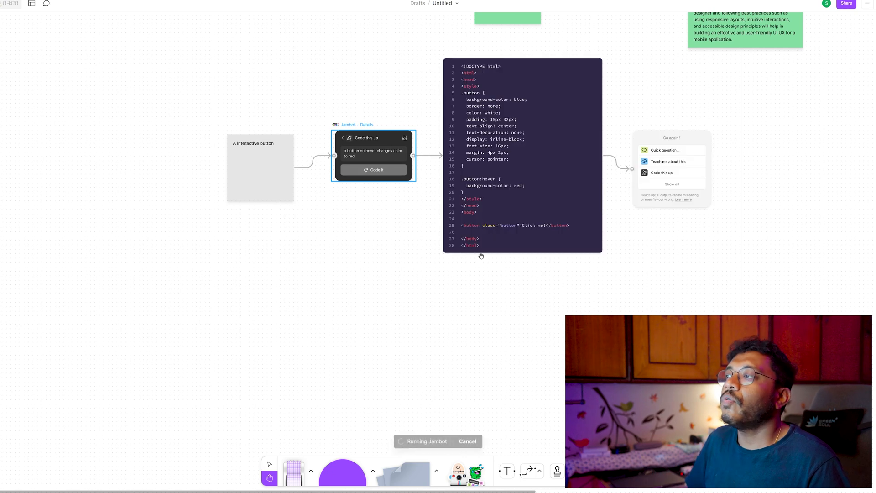
# Have Jambot explain the generated HTML button code with Teach me about this and review the explanation note.
pyautogui.moveTo(467, 290); pyautogui.dragTo(404, 315)
pyautogui.press('v')
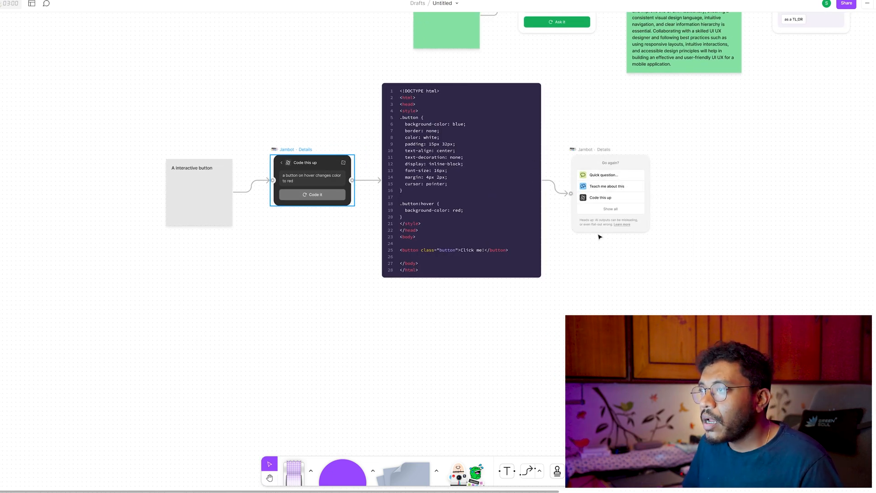
pyautogui.hscroll(3, 600, 236)
pyautogui.scroll(5, 381, 189)
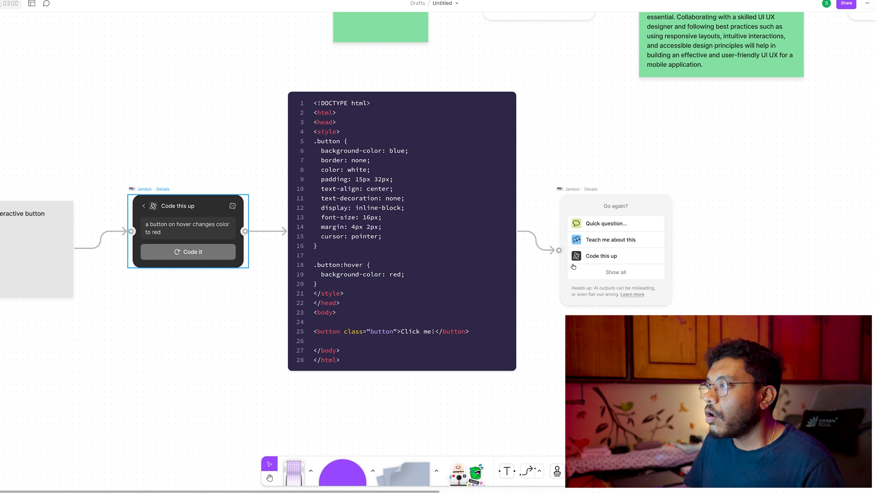
pyautogui.click(646, 242)
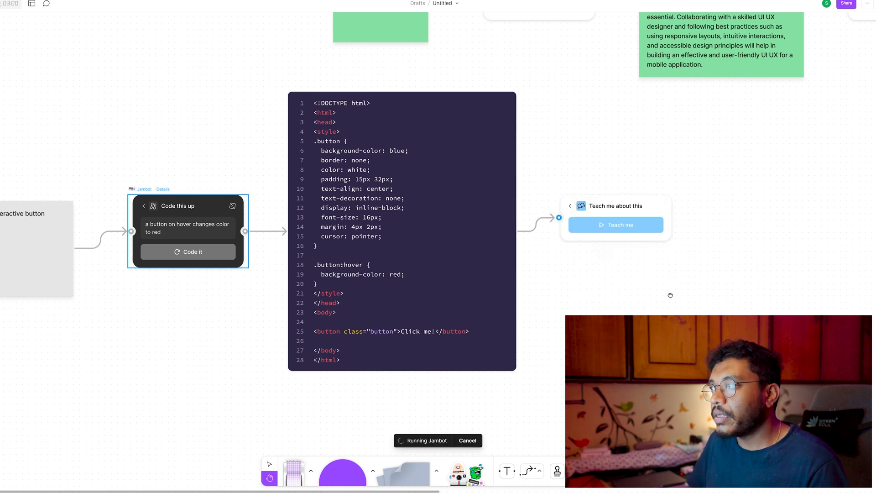
pyautogui.moveTo(671, 294); pyautogui.dragTo(420, 289)
pyautogui.scroll(-3, 496, 283)
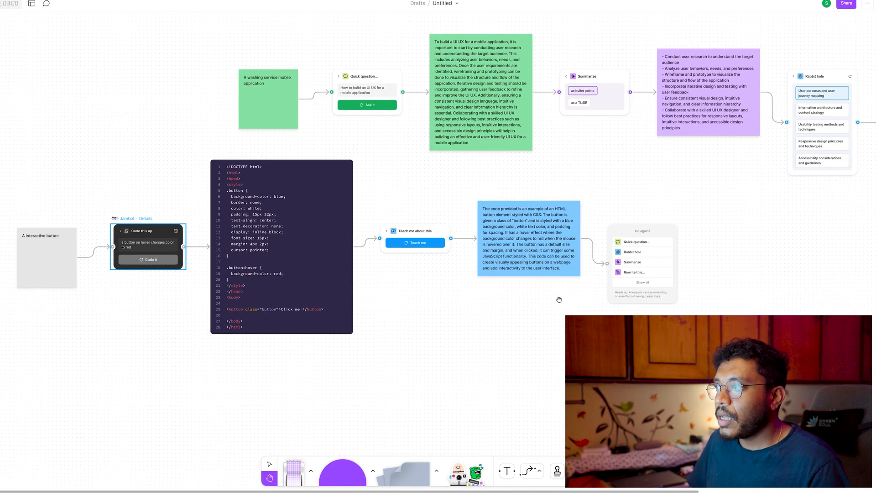
pyautogui.moveTo(561, 300); pyautogui.dragTo(440, 289)
pyautogui.scroll(3, 440, 289)
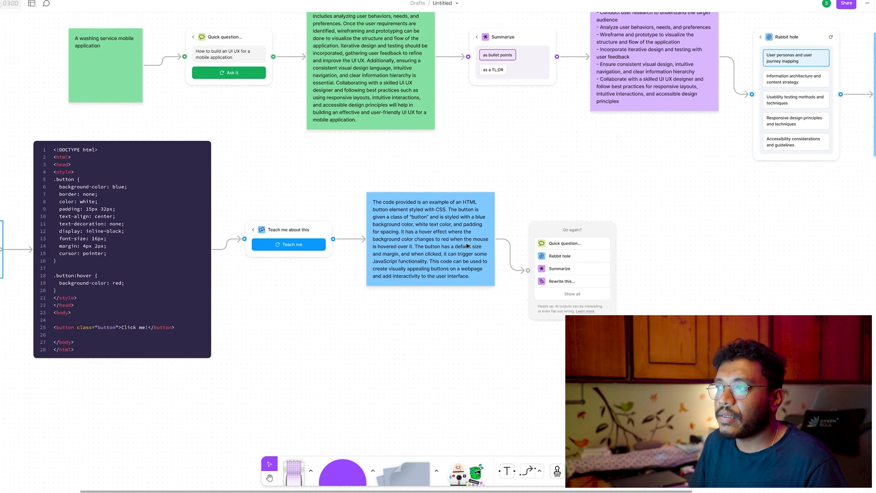
pyautogui.scroll(-5, 467, 246)
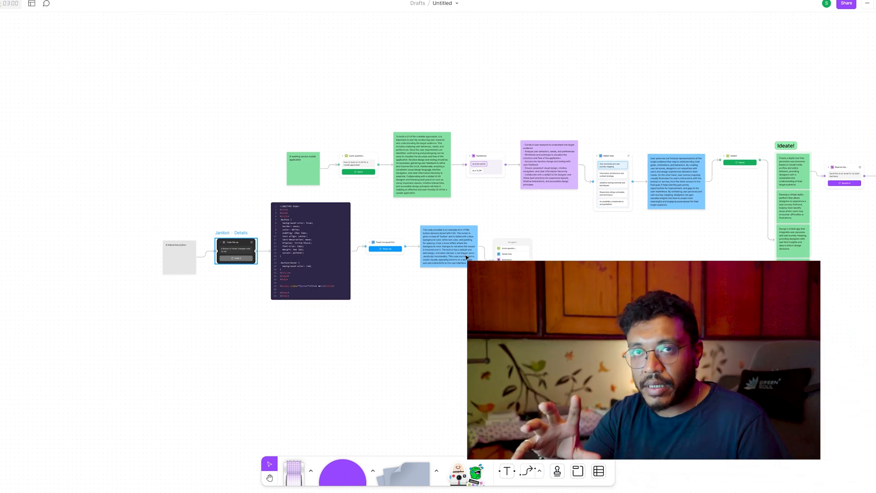